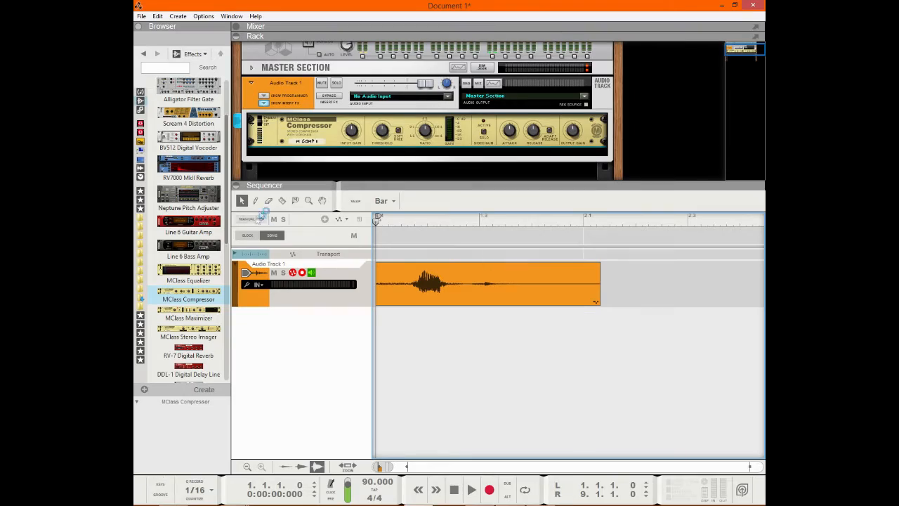
# - Split the audio clip between the loud and the quiet sound, and raise the level of the quiet second part
pyautogui.click(271, 197)
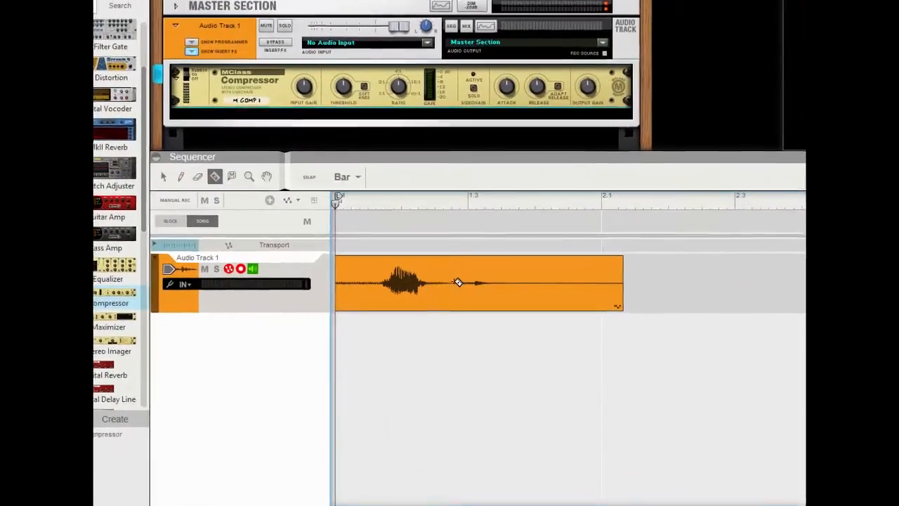
pyautogui.click(466, 285)
pyautogui.press('q')
pyautogui.click(458, 269)
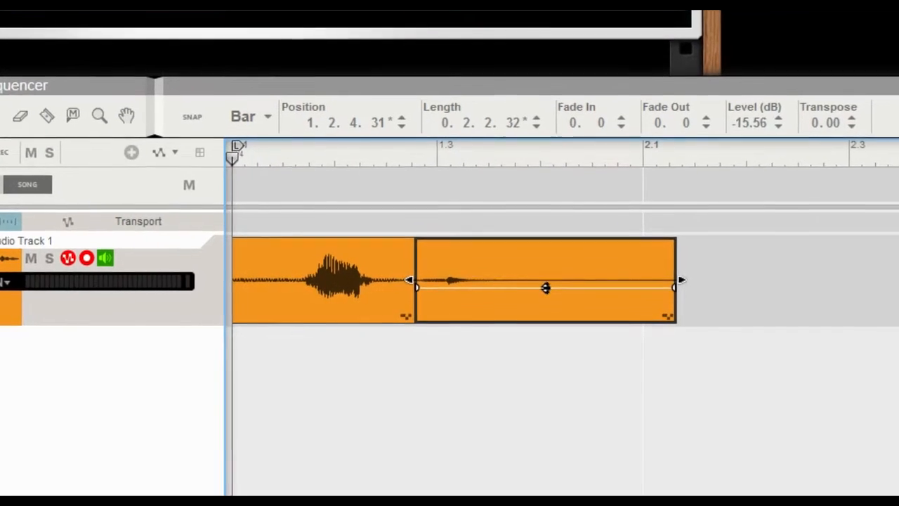
pyautogui.moveTo(546, 288); pyautogui.dragTo(547, 216)
pyautogui.click(527, 334)
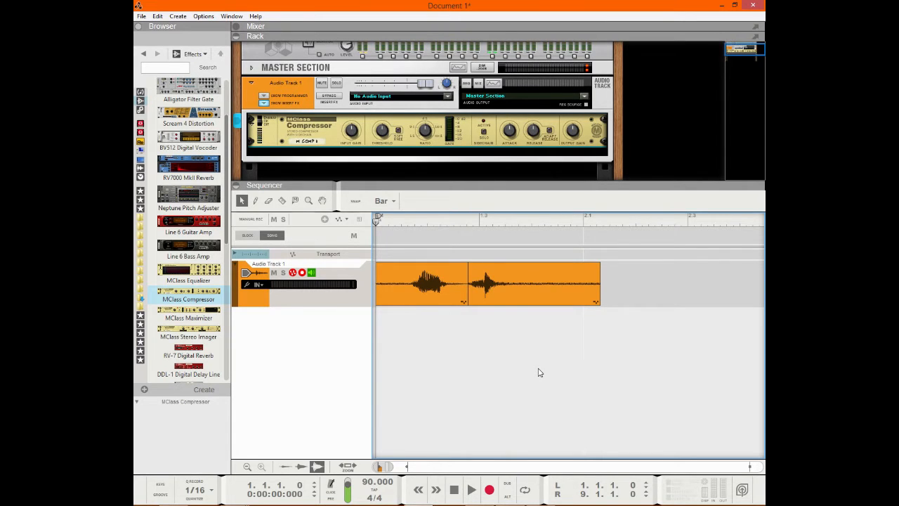
# - Undo the clip split and the level change on its second part
pyautogui.hotkey('ctrl', 'z')
pyautogui.hotkey('ctrl', 'z')
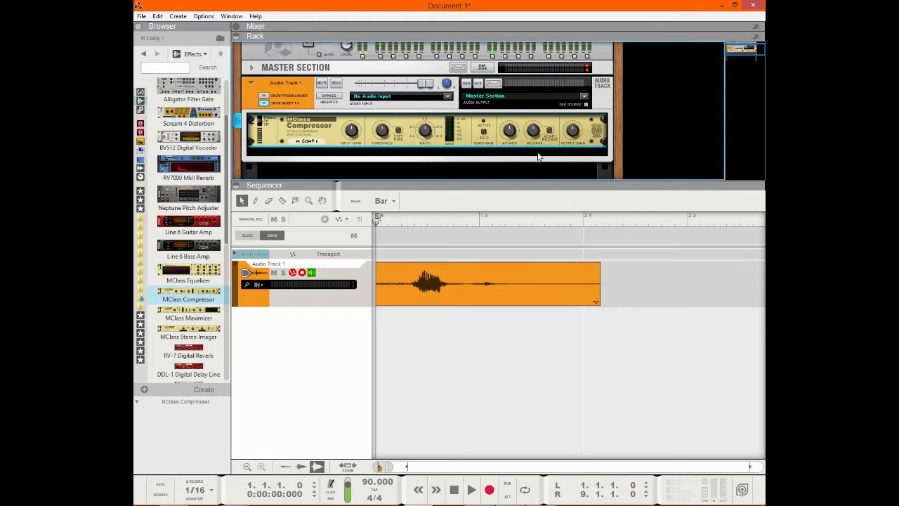
# - Select the whole audio clip, play it back, and return playback to the start
pyautogui.click(475, 278)
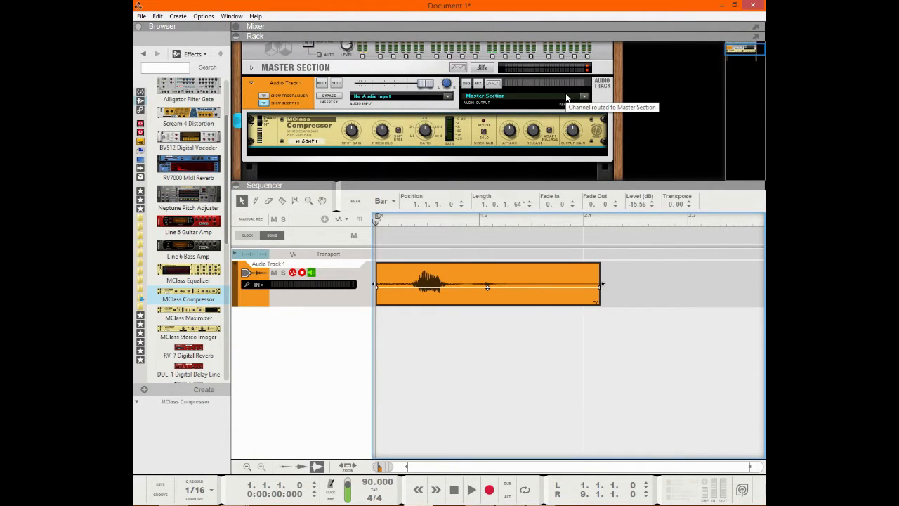
pyautogui.moveTo(385, 139)
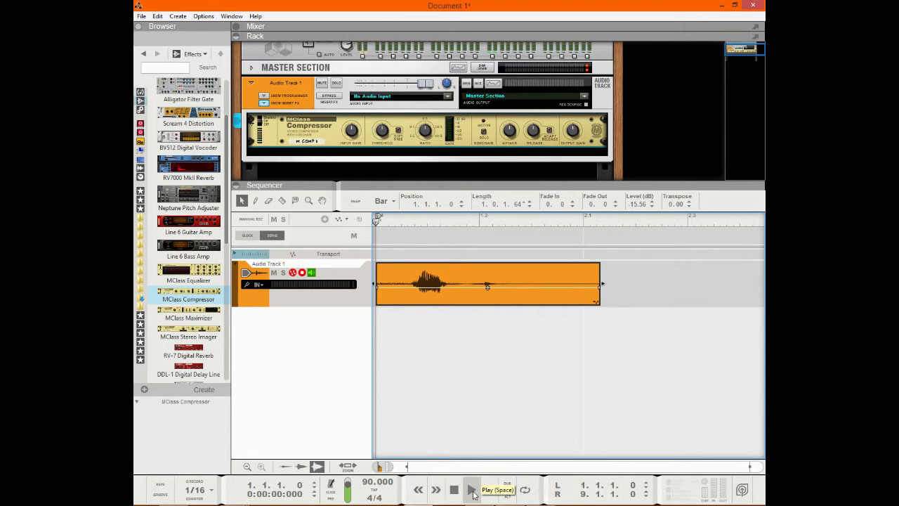
pyautogui.click(472, 492)
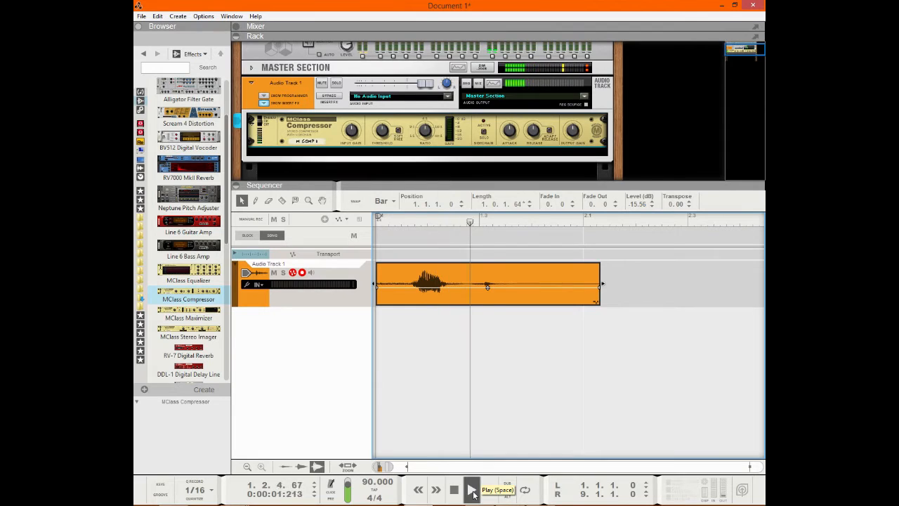
pyautogui.doubleClick(455, 492)
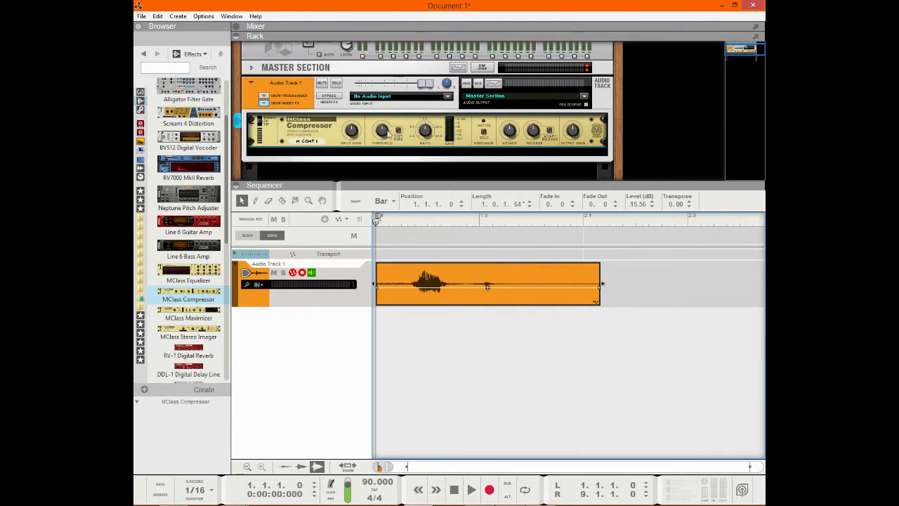
# - Set the MClass Compressor's threshold to its minimum of -36.0 dB
pyautogui.click(387, 127)
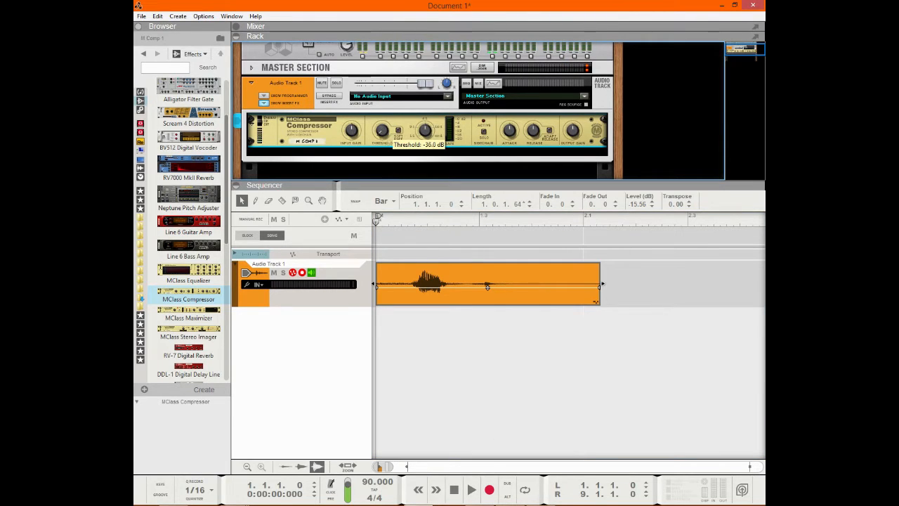
pyautogui.moveTo(381, 132); pyautogui.dragTo(390, 173)
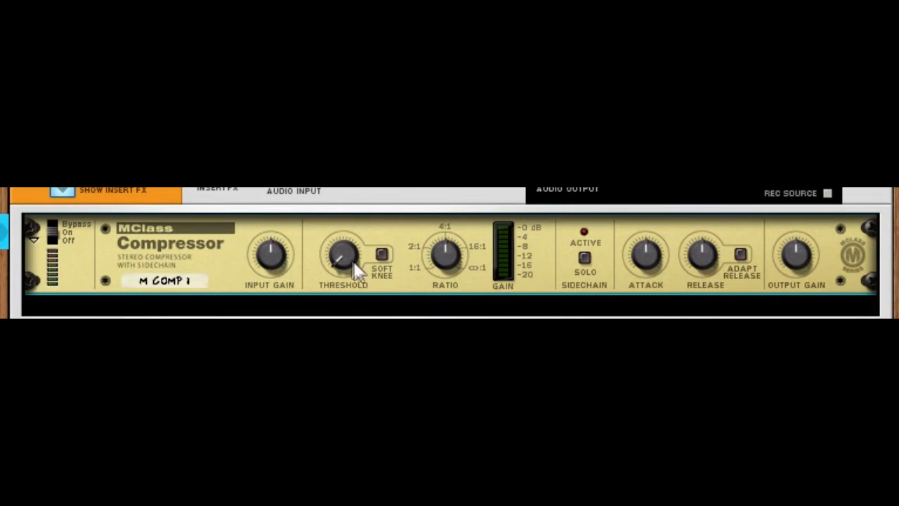
pyautogui.moveTo(352, 264)
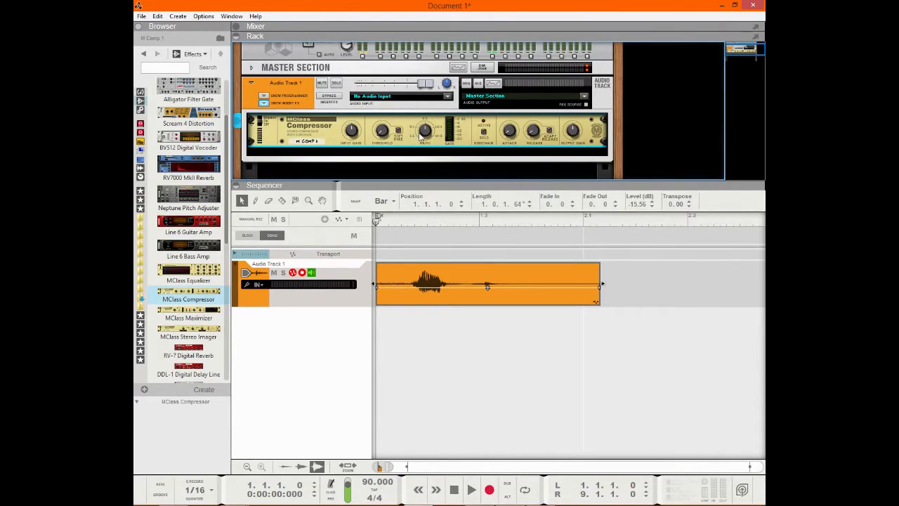
# - Sweep the compressor's ratio between 1:1 and Infinite:1, ending at 1:1
pyautogui.moveTo(510, 141)
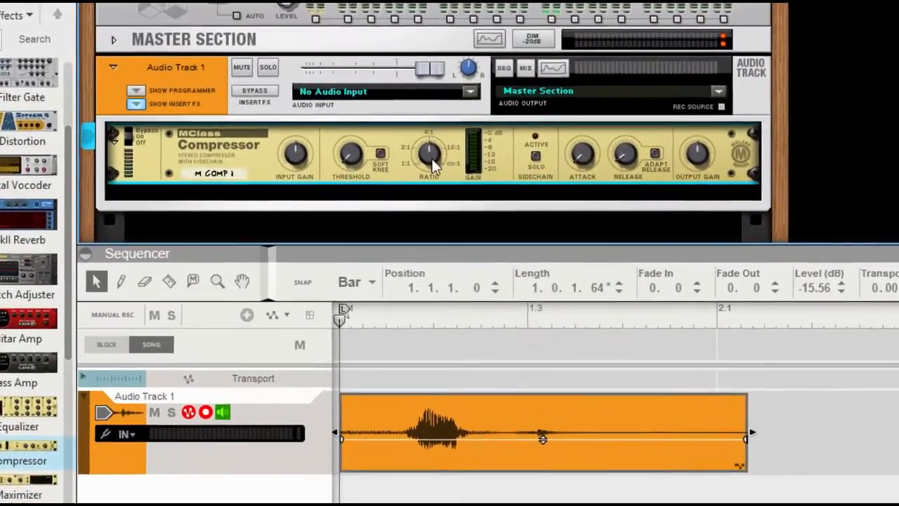
pyautogui.moveTo(432, 160)
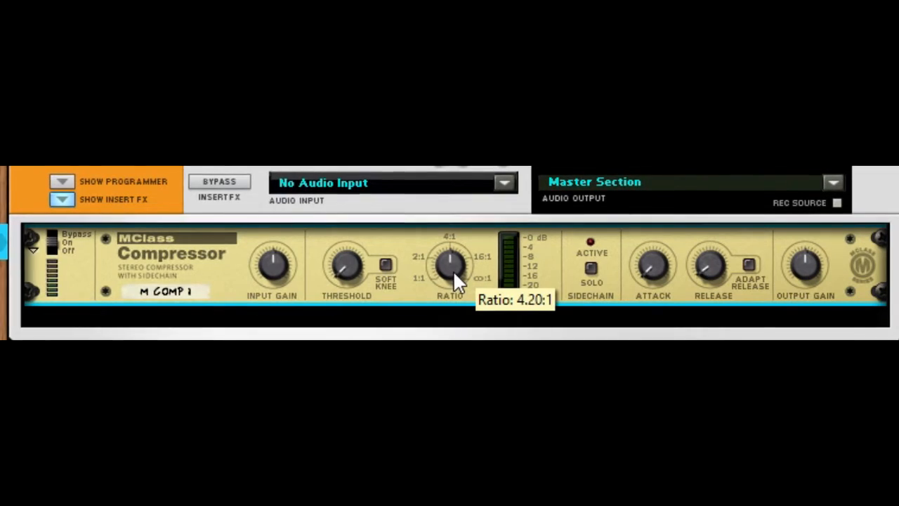
pyautogui.moveTo(453, 271); pyautogui.dragTo(439, 249)
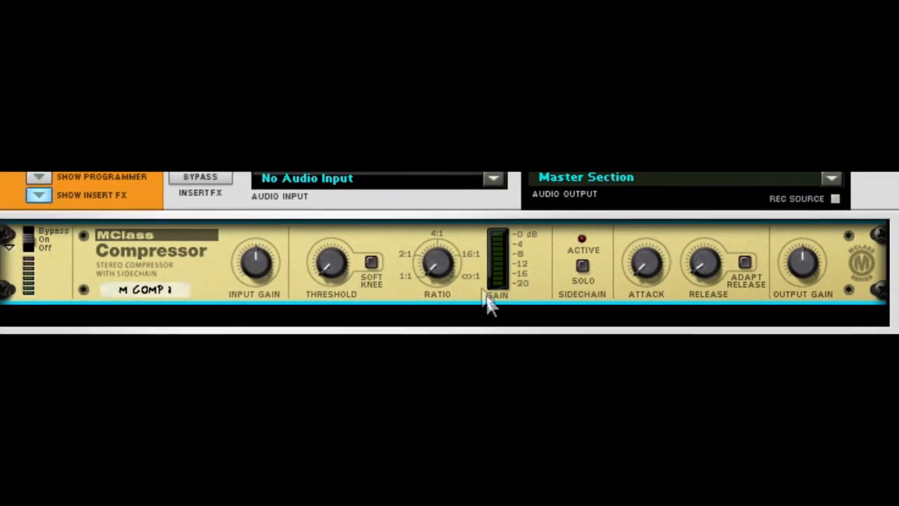
pyautogui.moveTo(433, 269); pyautogui.dragTo(439, 319)
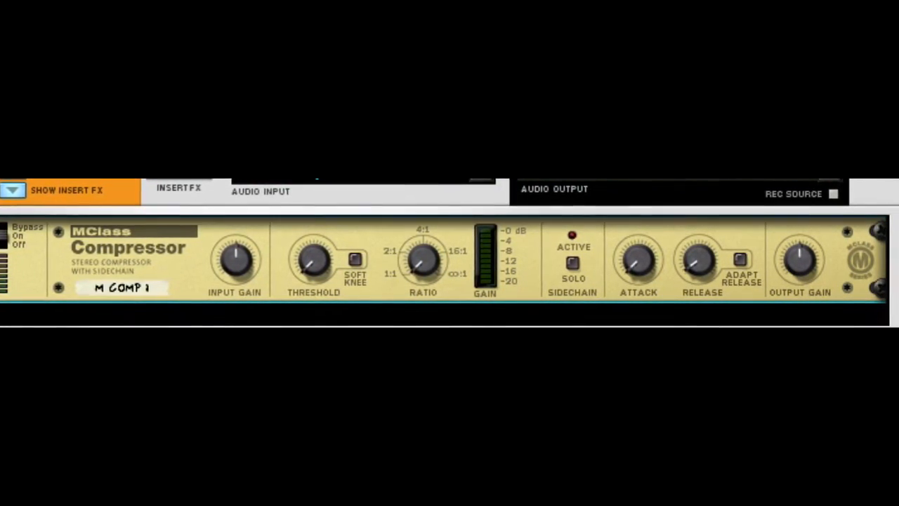
pyautogui.moveTo(436, 263); pyautogui.dragTo(436, 244)
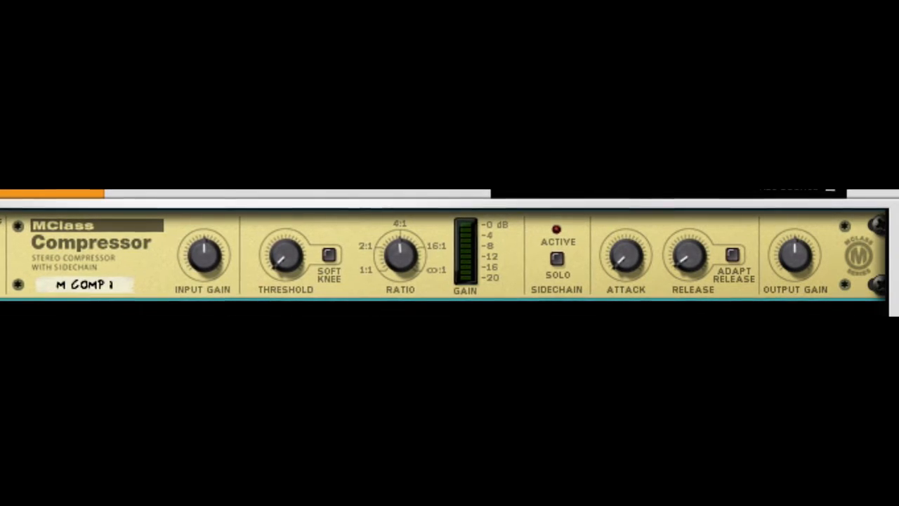
pyautogui.moveTo(427, 261); pyautogui.dragTo(427, 232)
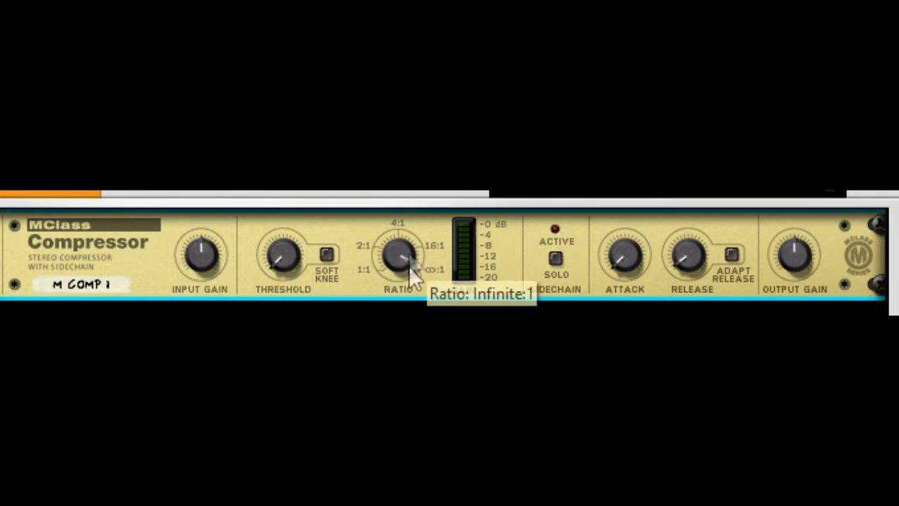
pyautogui.moveTo(411, 267); pyautogui.dragTo(411, 309)
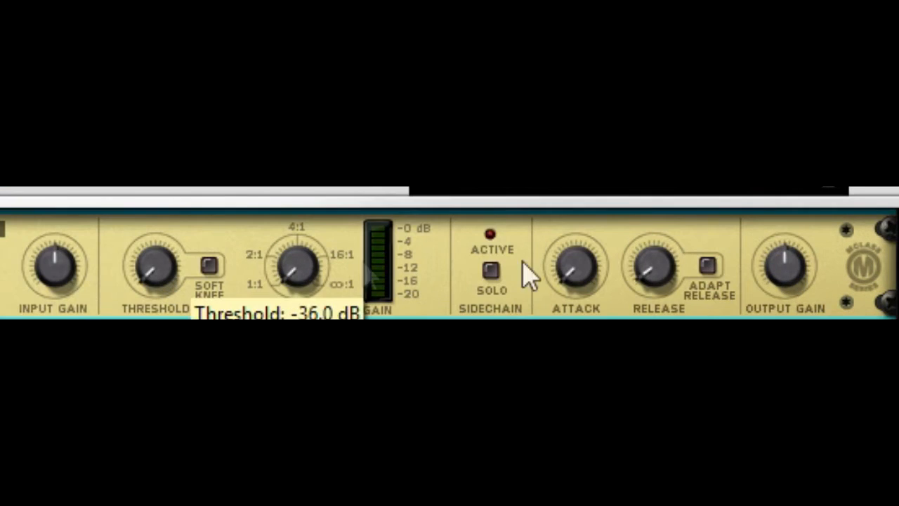
# - Turn the compressor's attack and release up to maximum, and raise its ratio to slightly above 4:1
pyautogui.moveTo(572, 288)
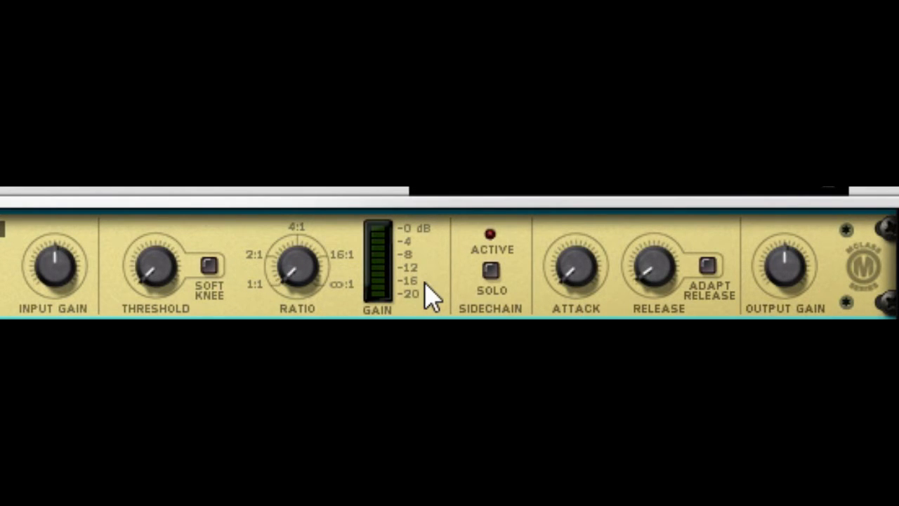
pyautogui.moveTo(592, 275); pyautogui.dragTo(592, 211)
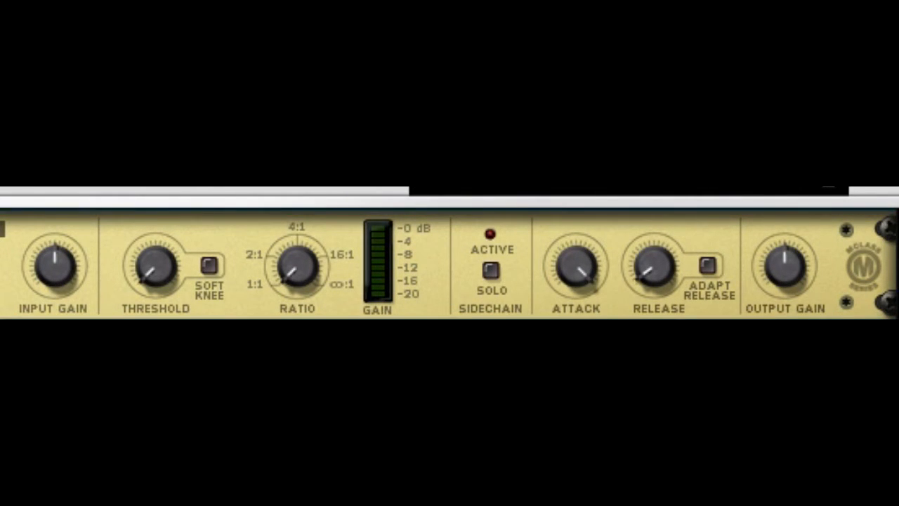
pyautogui.moveTo(307, 277); pyautogui.dragTo(309, 250)
pyautogui.click(647, 275)
pyautogui.moveTo(646, 276); pyautogui.dragTo(653, 239)
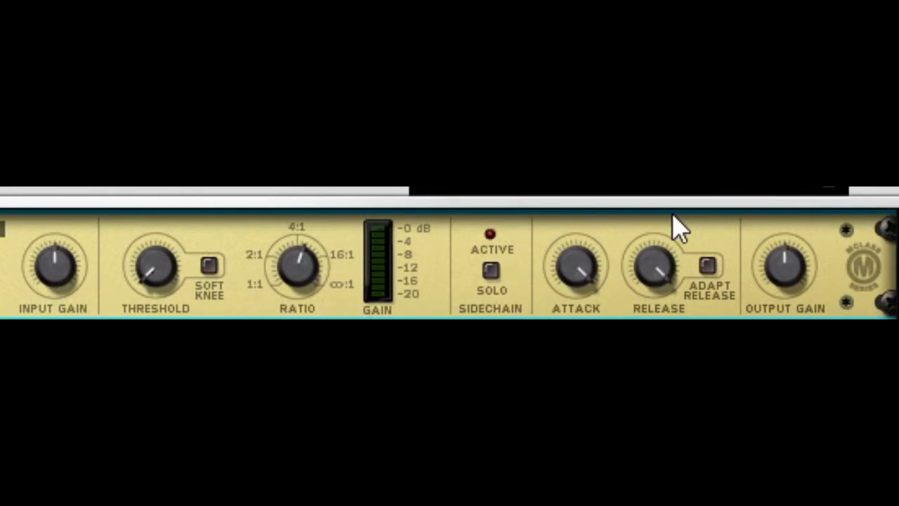
# - Lower the compressor's release to 50 ms and its attack to minimum, and return both to maximum
pyautogui.moveTo(646, 309)
pyautogui.moveTo(654, 267); pyautogui.dragTo(654, 299)
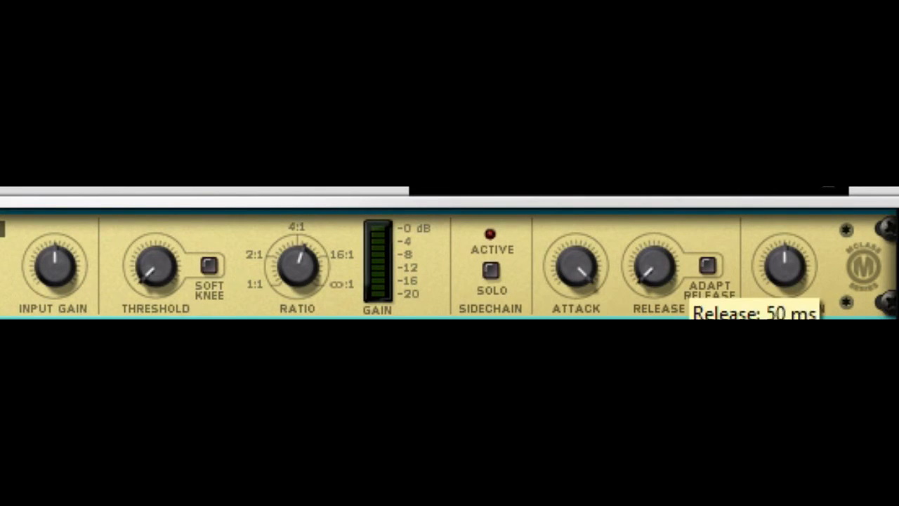
pyautogui.moveTo(573, 277); pyautogui.dragTo(572, 309)
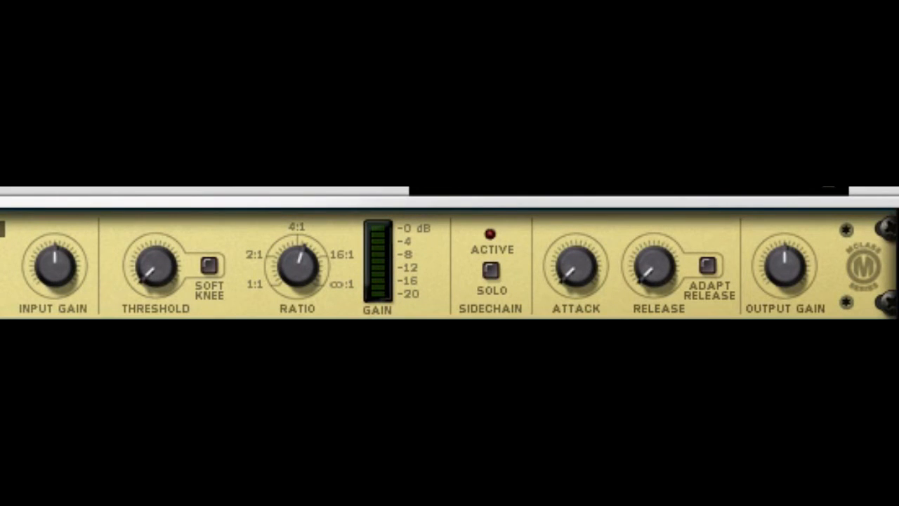
pyautogui.moveTo(664, 278); pyautogui.dragTo(664, 235)
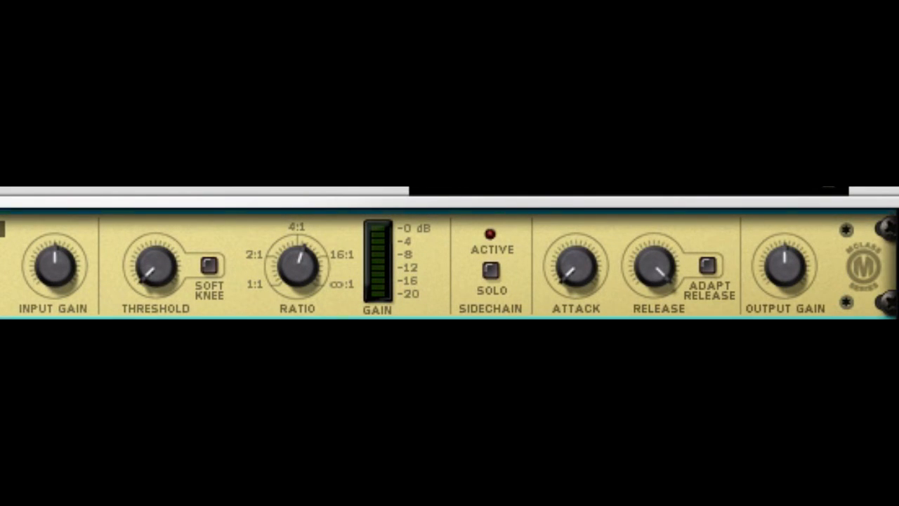
pyautogui.moveTo(582, 271); pyautogui.dragTo(582, 232)
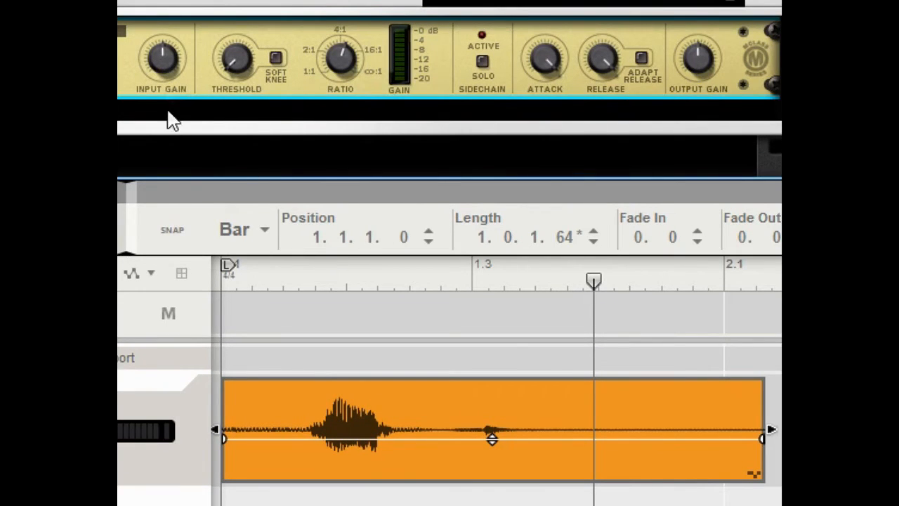
# - Return the song position to the start and play the clip through the compressor
pyautogui.moveTo(340, 280); pyautogui.dragTo(221, 280)
pyautogui.click(422, 45)
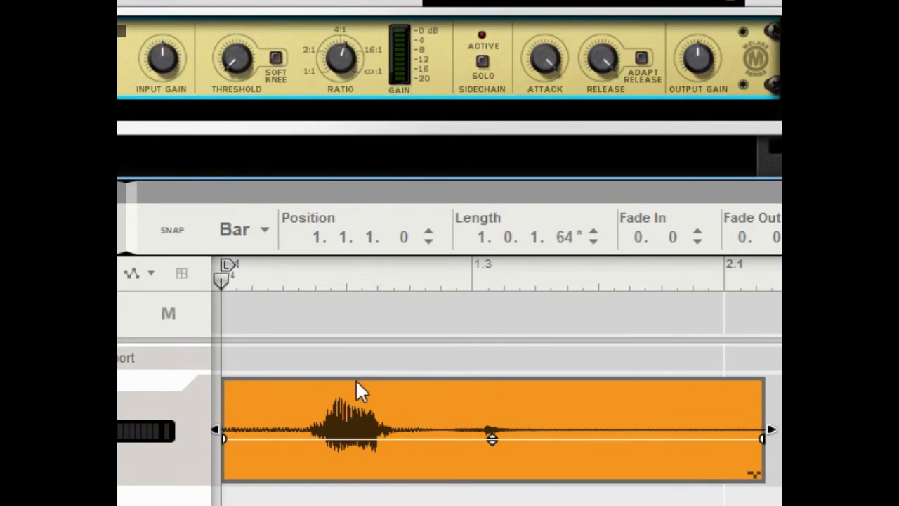
pyautogui.moveTo(359, 267); pyautogui.dragTo(192, 303)
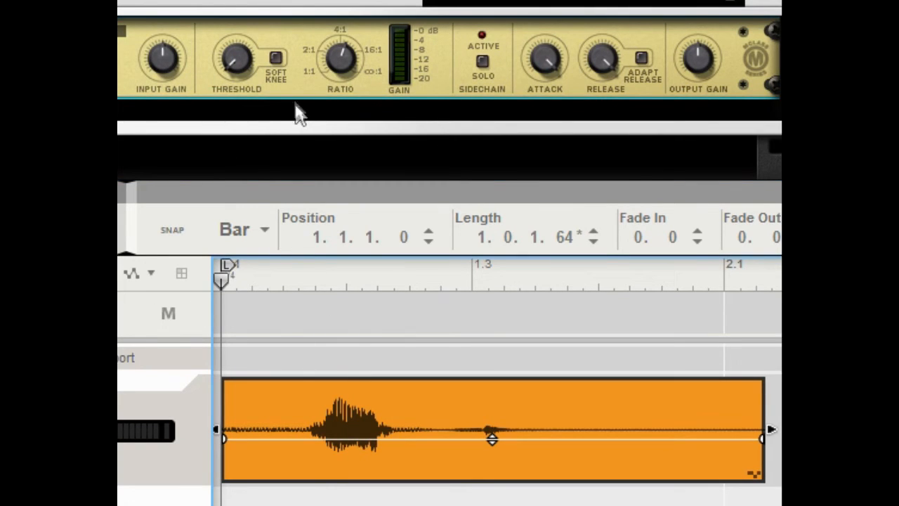
pyautogui.press('space')
pyautogui.press('space')
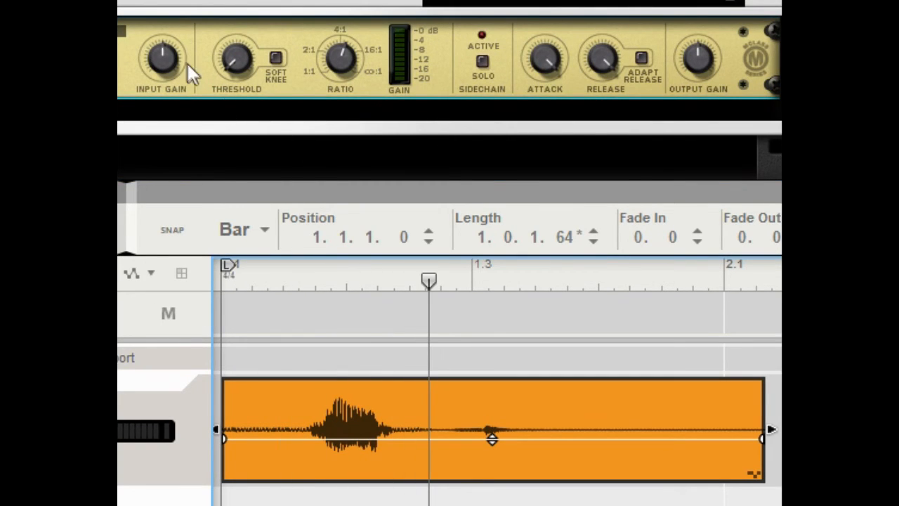
# - Raise the compressor's input gain to 11.8 dB and play the clip again from the start
pyautogui.moveTo(345, 282); pyautogui.dragTo(142, 274)
pyautogui.moveTo(166, 63); pyautogui.dragTo(171, 2)
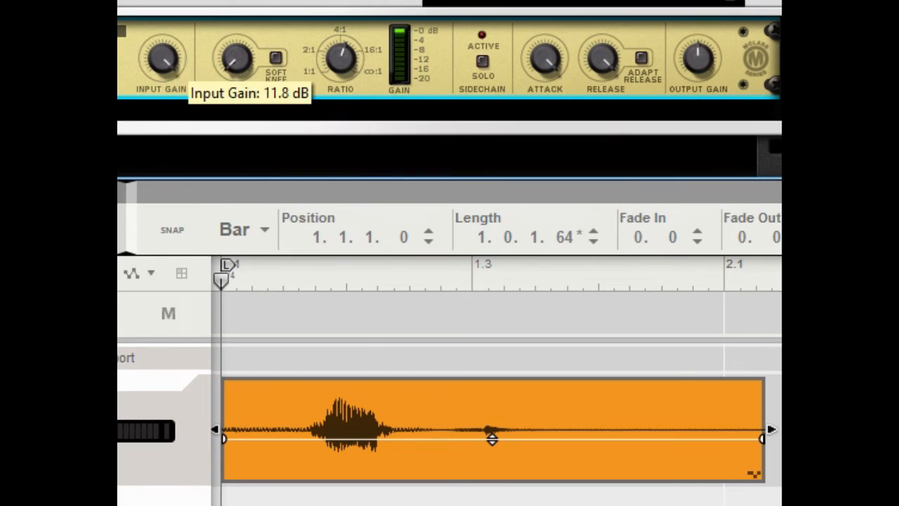
pyautogui.moveTo(304, 275); pyautogui.dragTo(120, 275)
pyautogui.press('space')
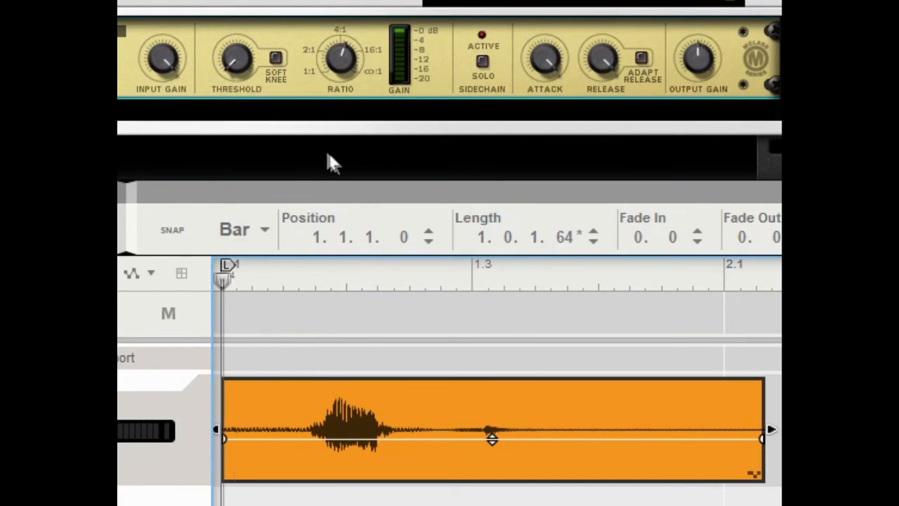
pyautogui.press('space')
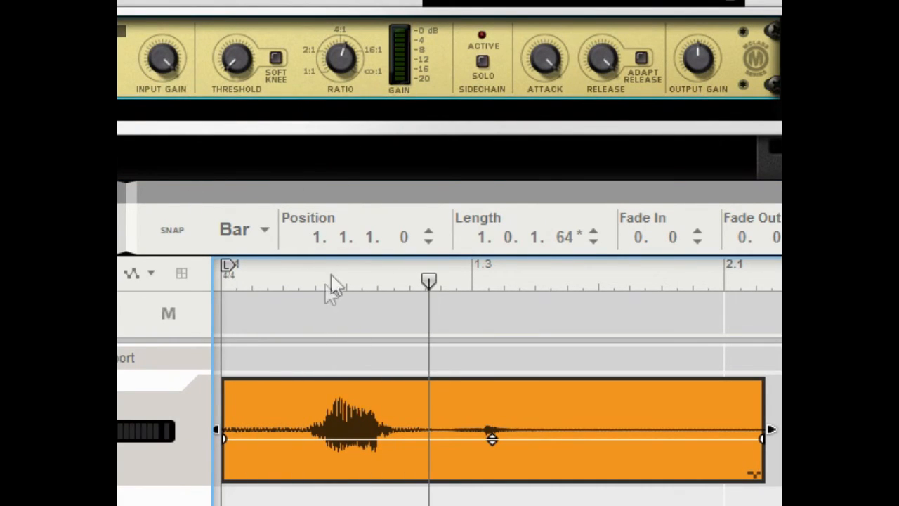
# - Return the song position to the start and turn the compressor's input gain back down to about its centre setting
pyautogui.moveTo(331, 284); pyautogui.dragTo(222, 280)
pyautogui.moveTo(156, 63); pyautogui.dragTo(161, 239)
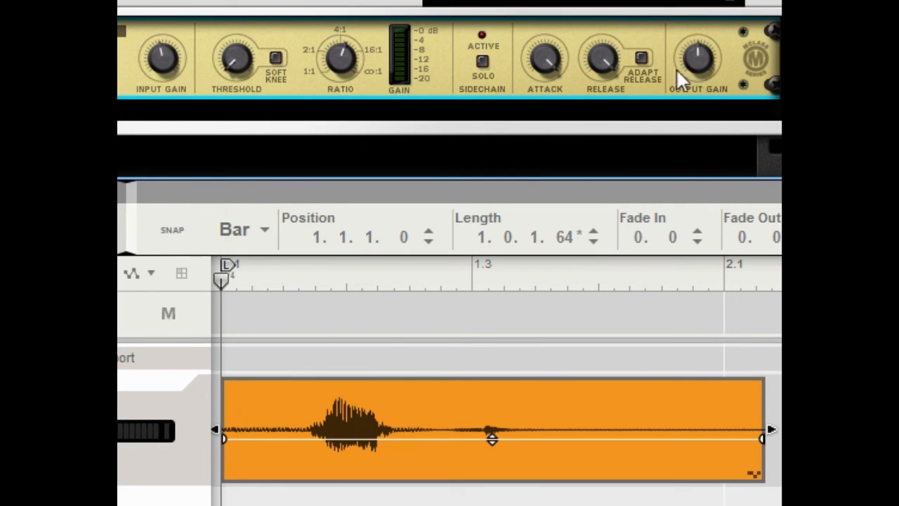